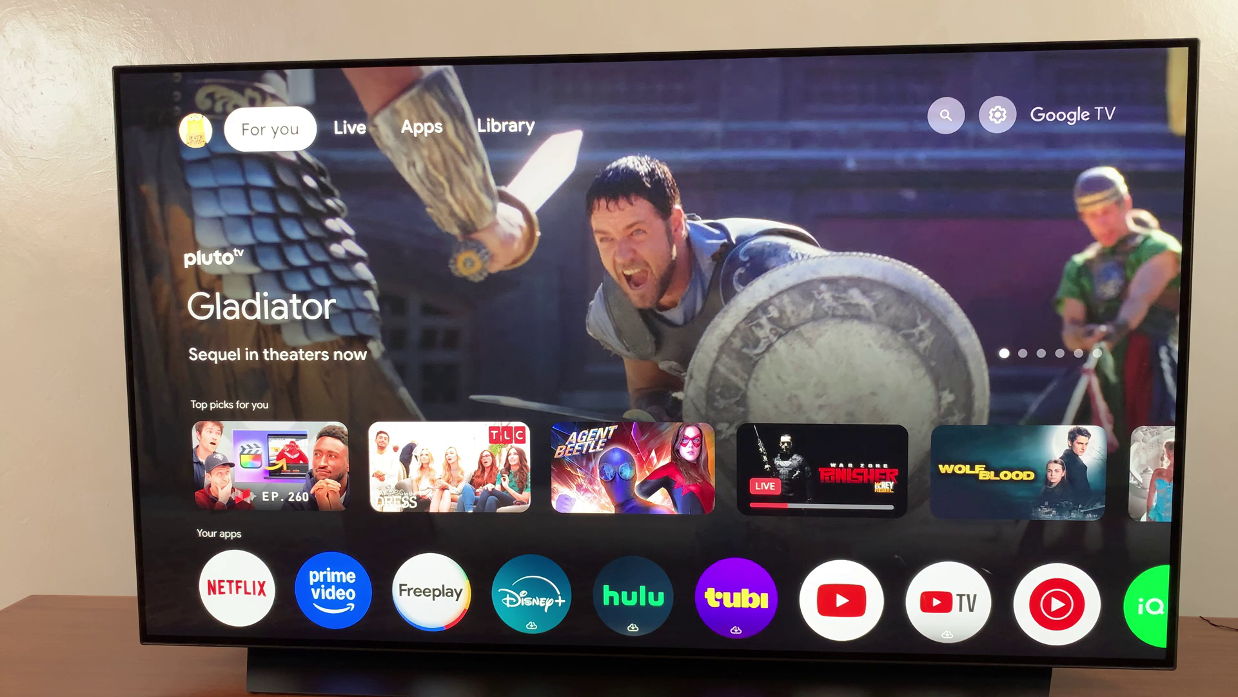
Go from quick settings through All settings and System to the Accessibility page
key("Right")
key("Right")
key("Right")
key("Right")
key("Right")
key("Return")
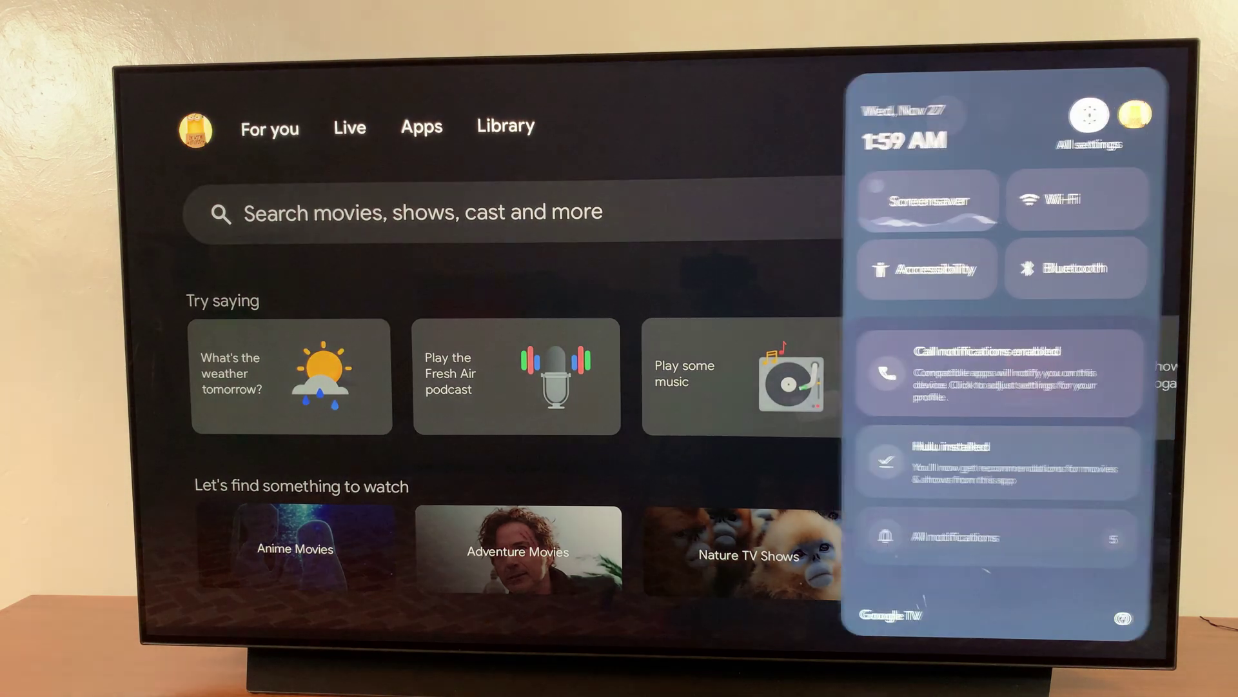
key("Return")
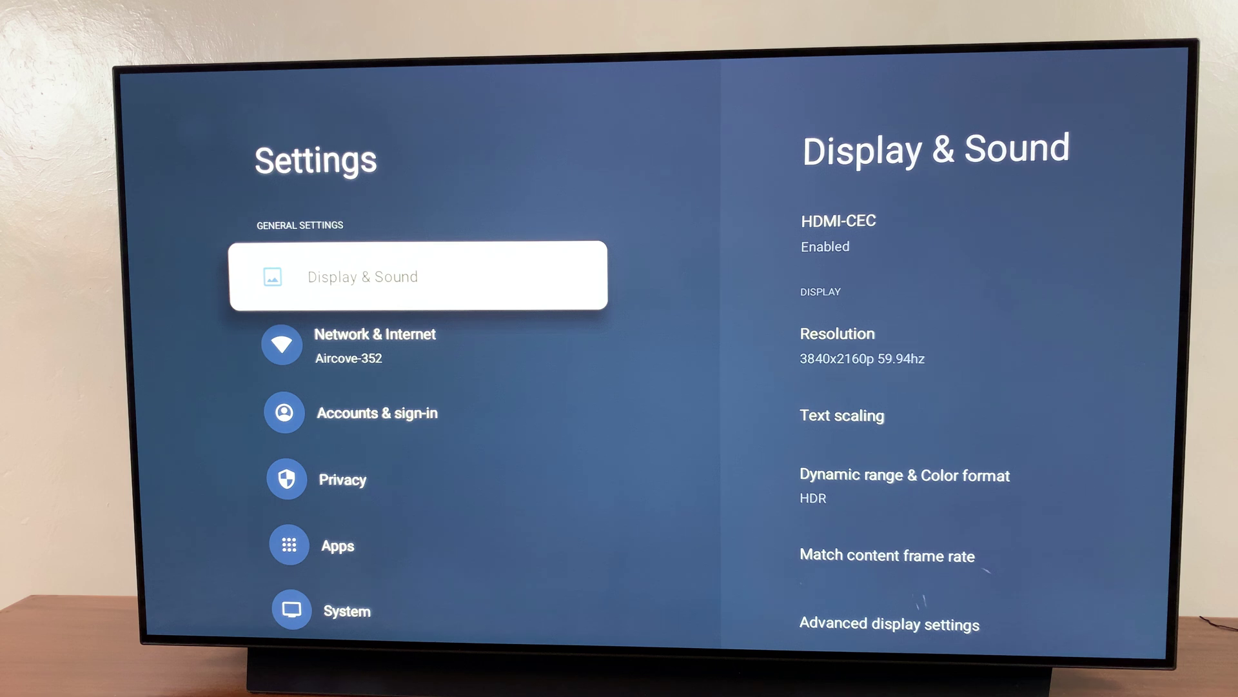
key("Down")
key("Down")
key("Down")
key("Down")
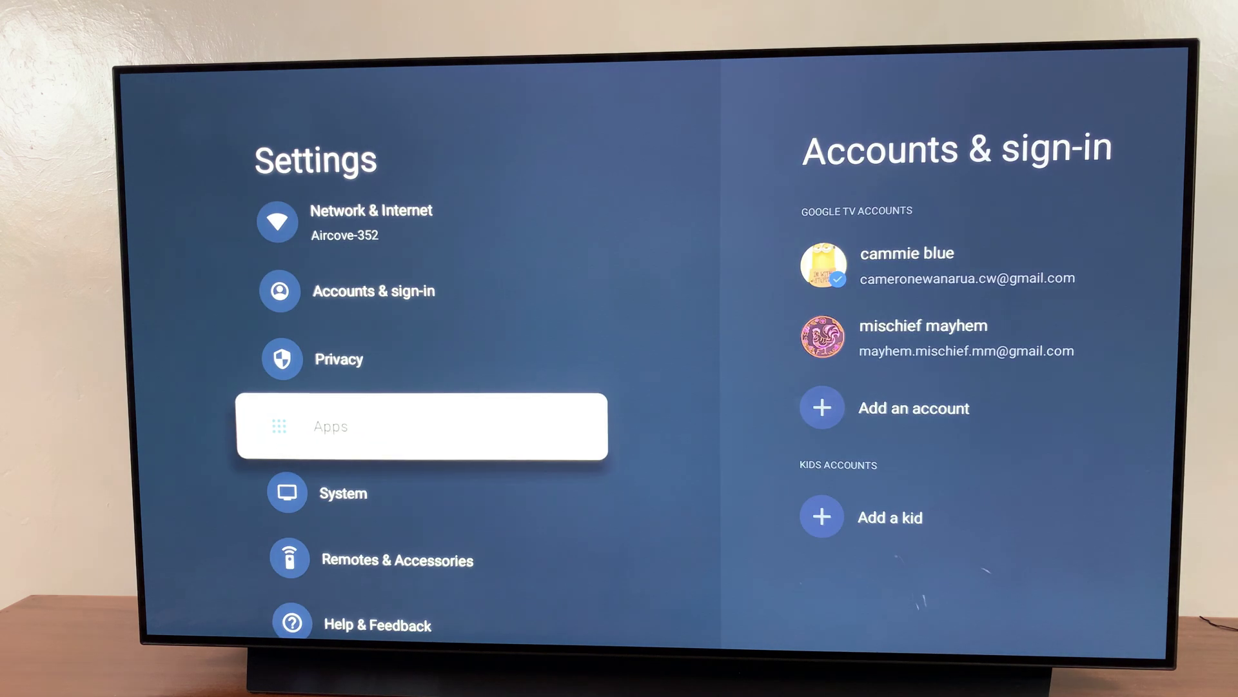
key("Down")
key("Return")
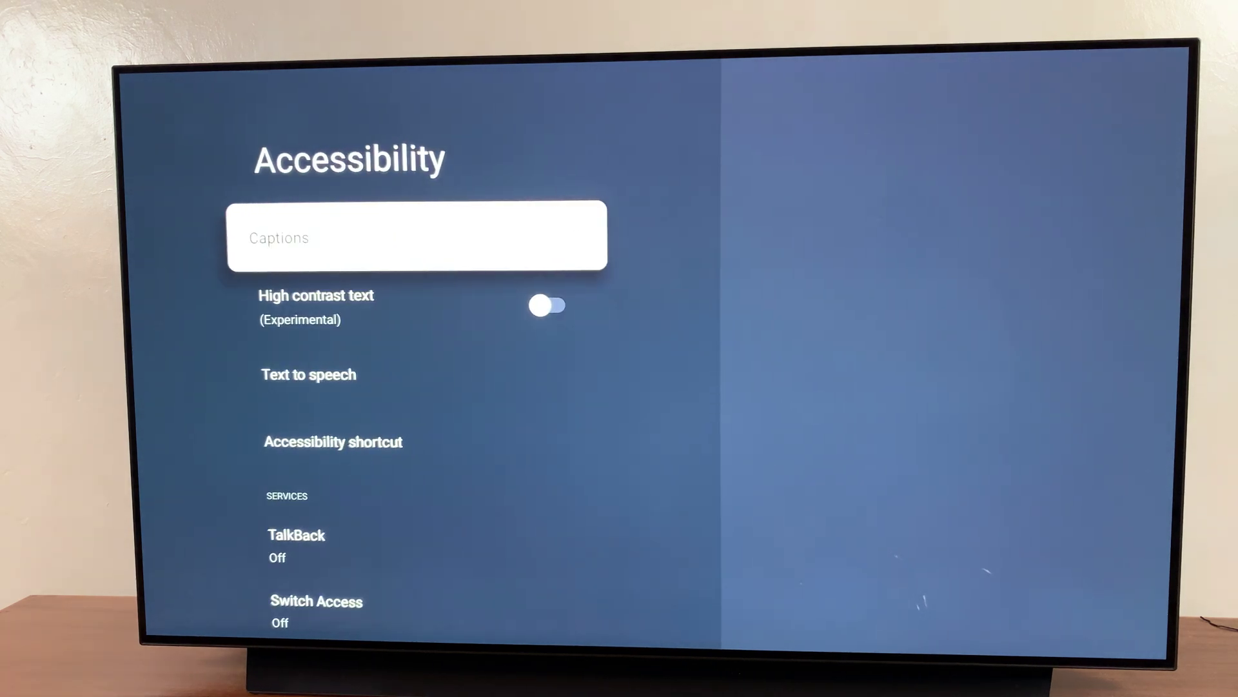
Open Captions and switch the Display toggle on to show the sample caption
key("Return")
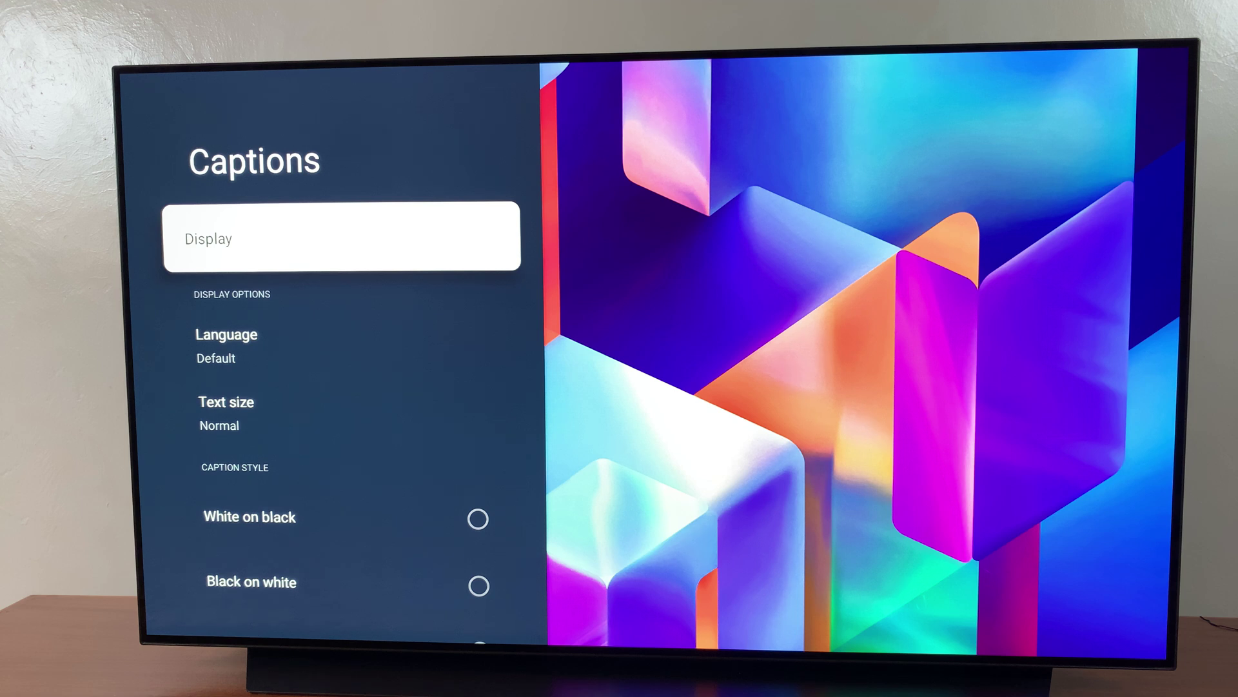
key("Return")
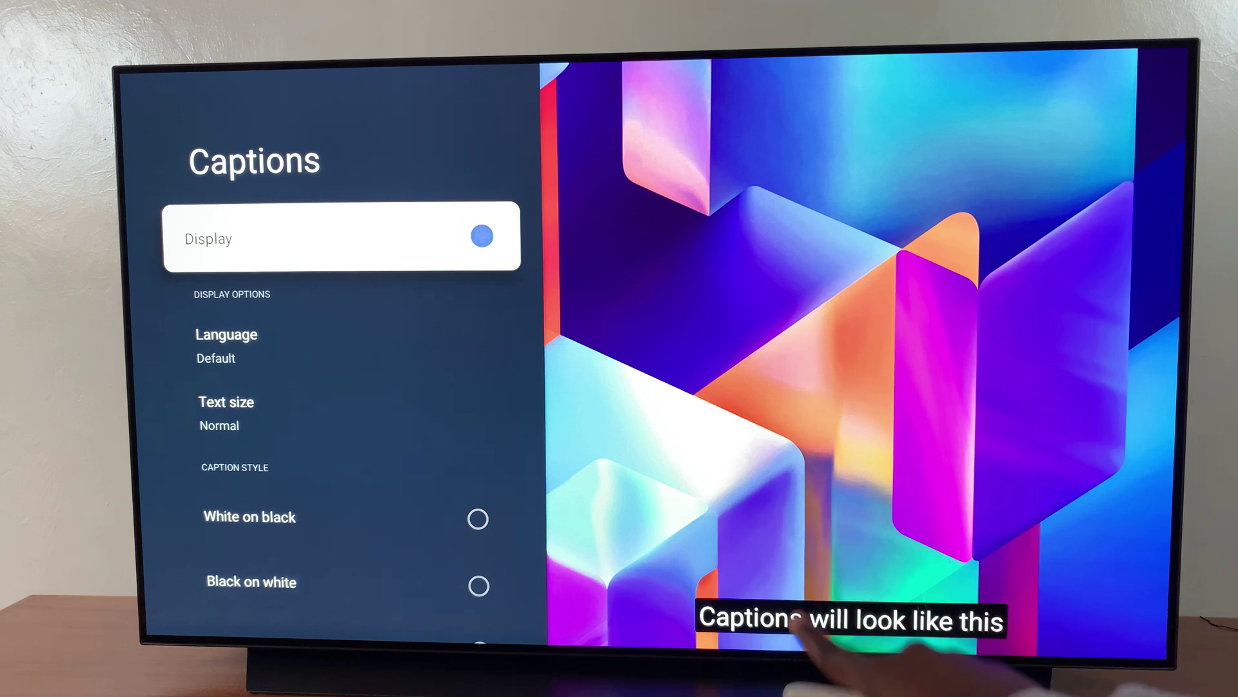
Browse the Caption Style list and select White on black, leaving text size Normal
key("Down")
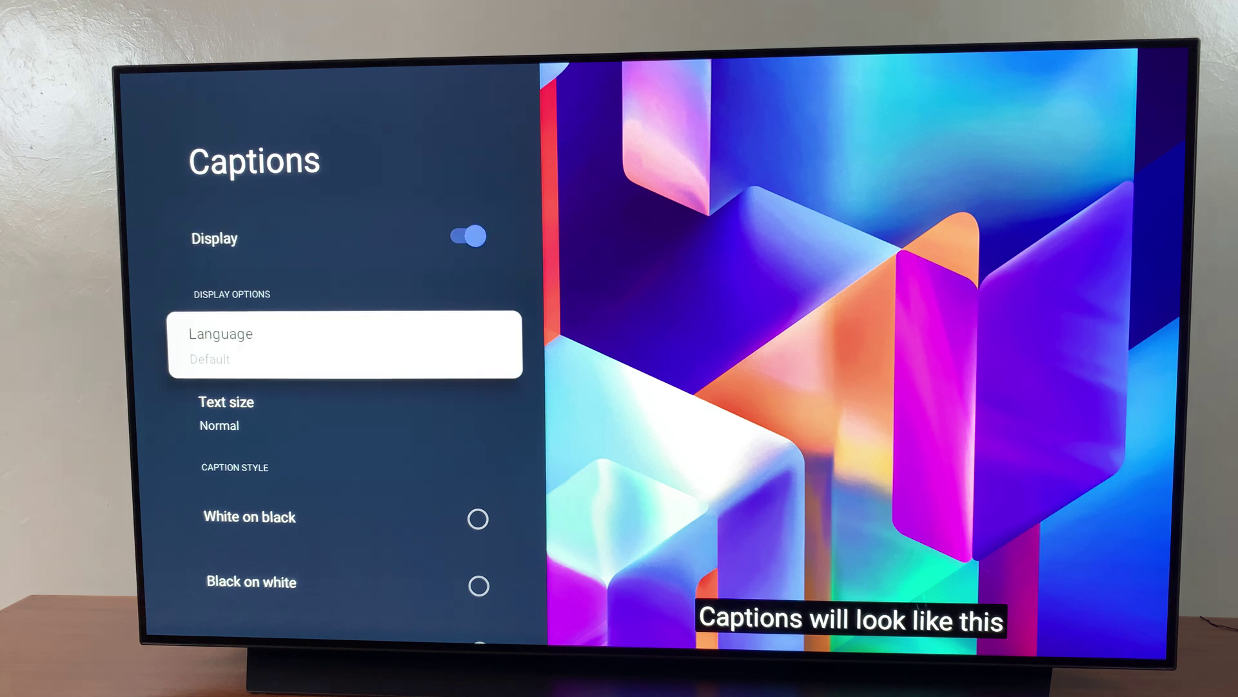
key("Down")
key("Down")
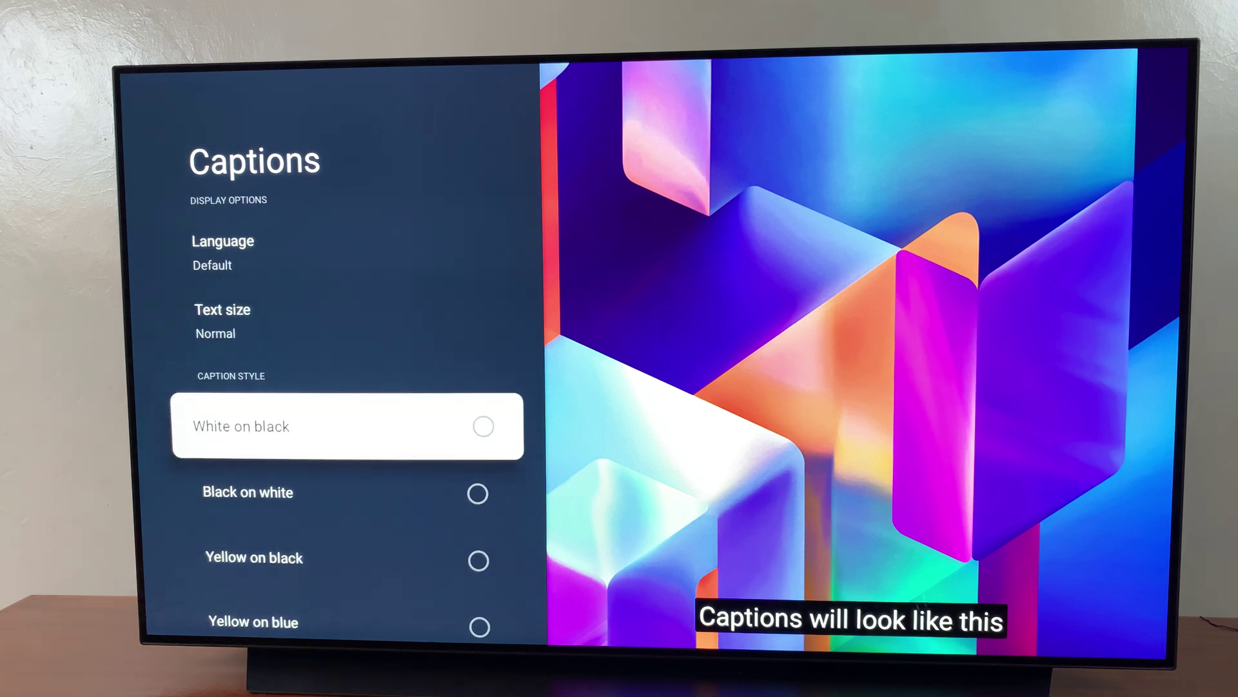
key("Up")
key("Up")
key("Down")
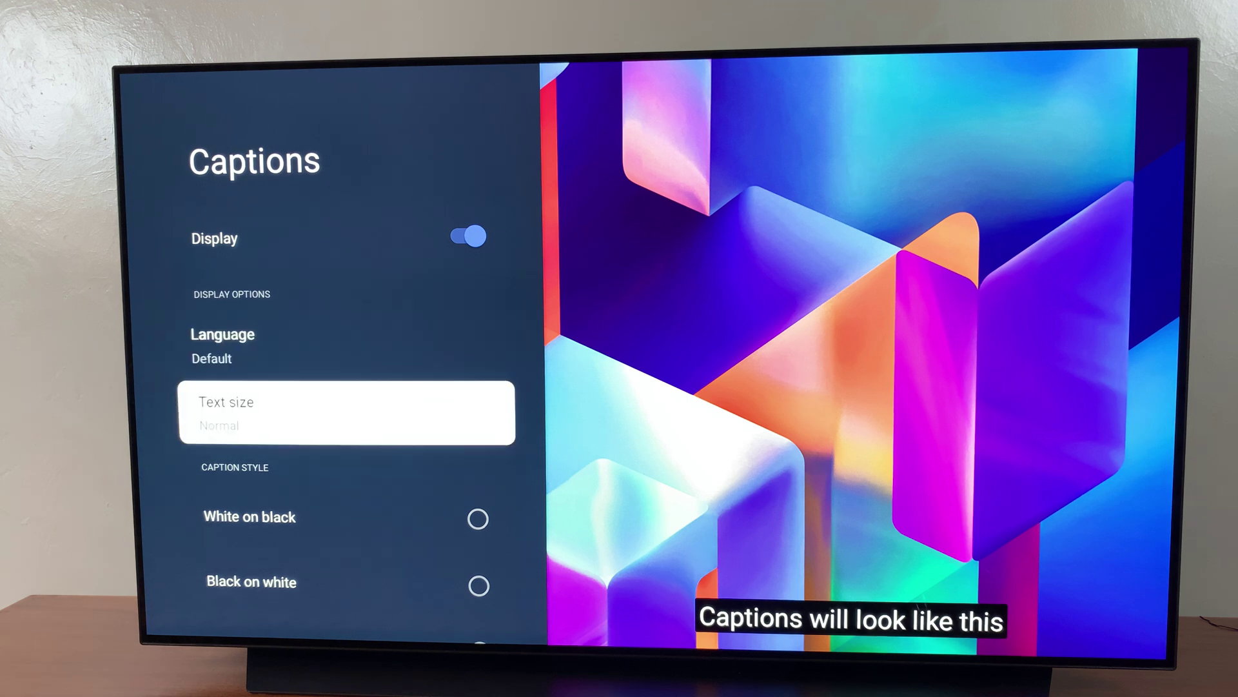
key("Down")
key("Down")
key("Down")
key("Down")
key("Down")
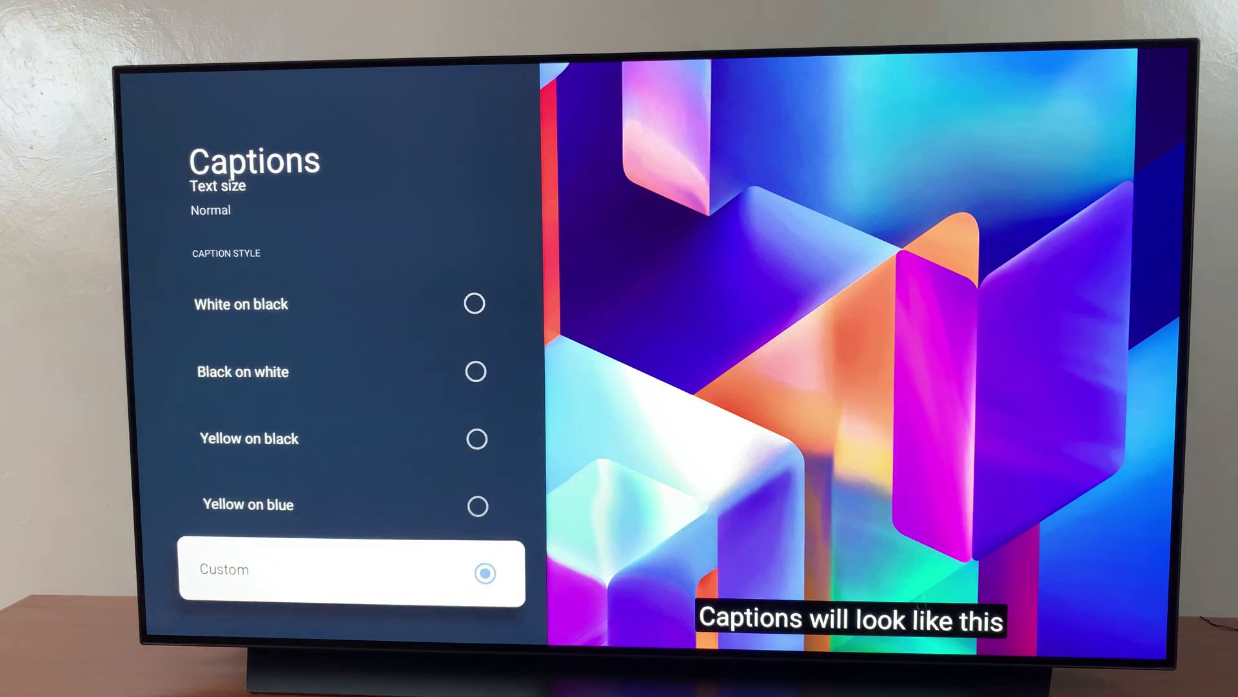
key("Up")
key("Down")
key("Up")
key("Up")
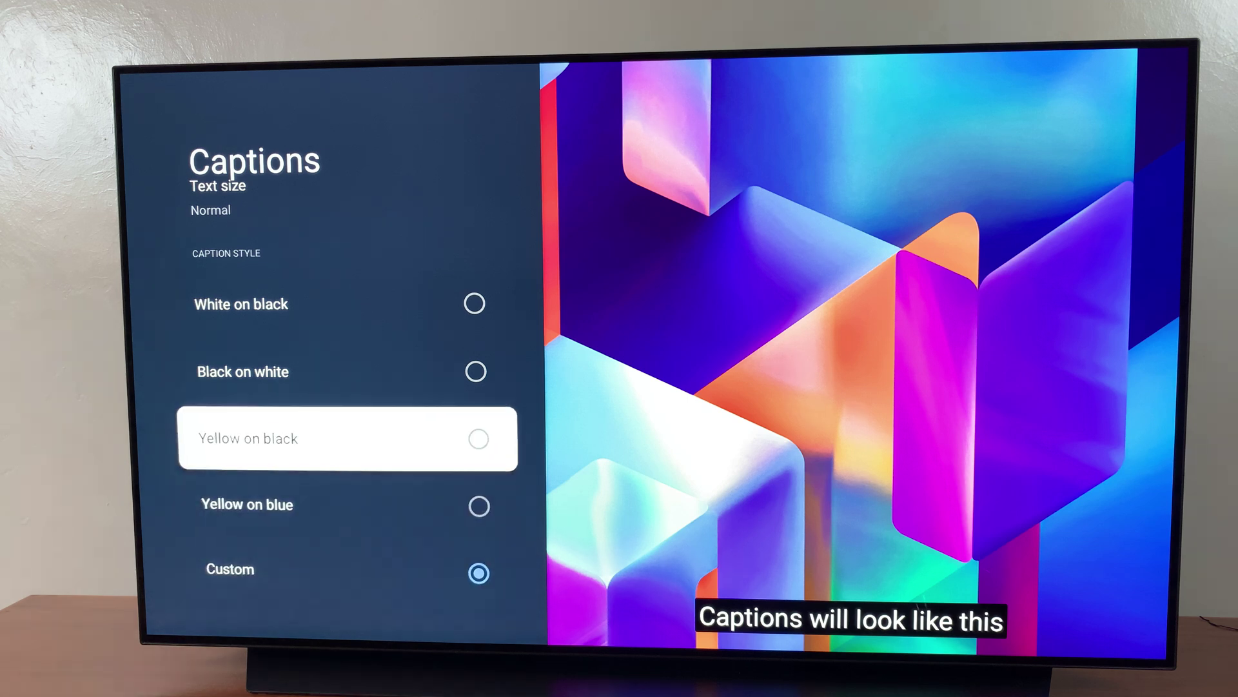
key("Up")
key("Up")
key("Return")
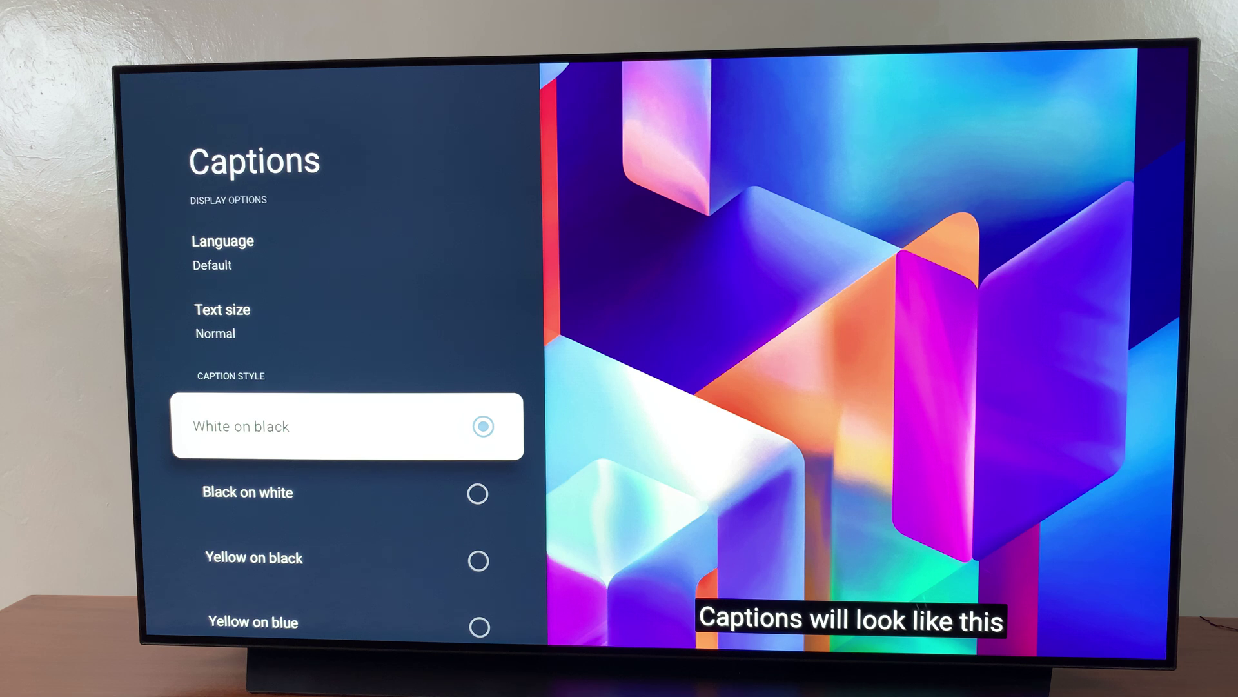
key("Up")
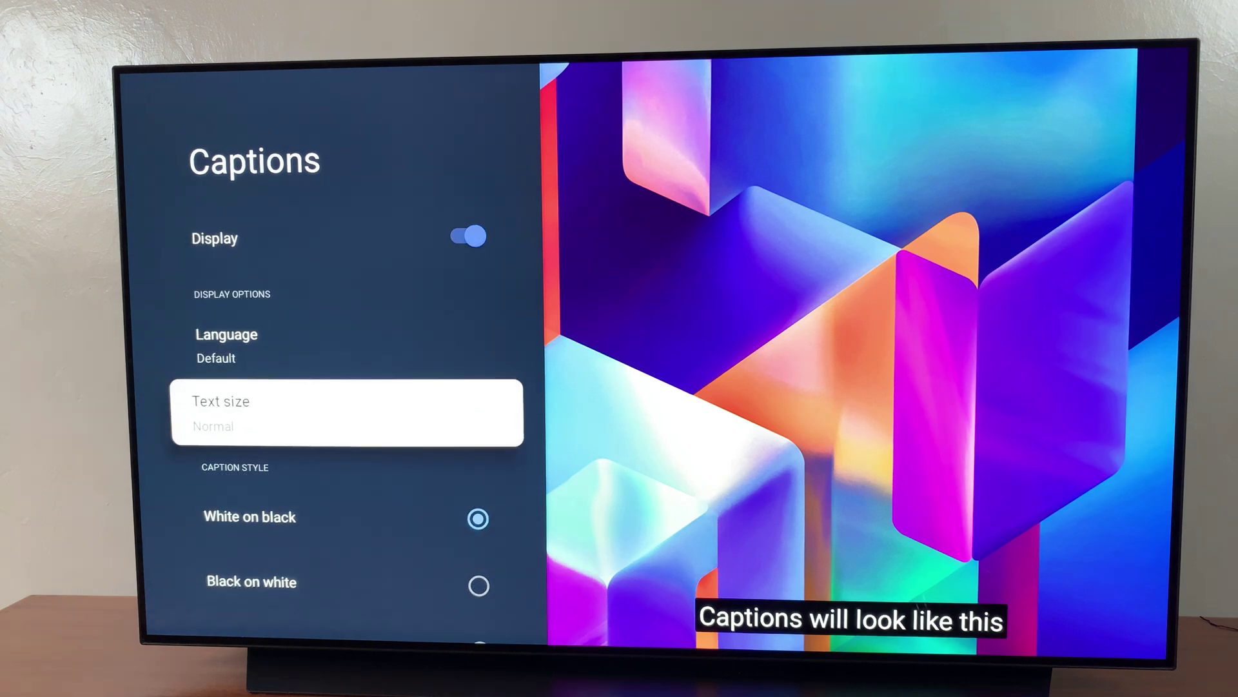
Switch the captions Display toggle off, clearing the sample preview, then go Home
key("Up")
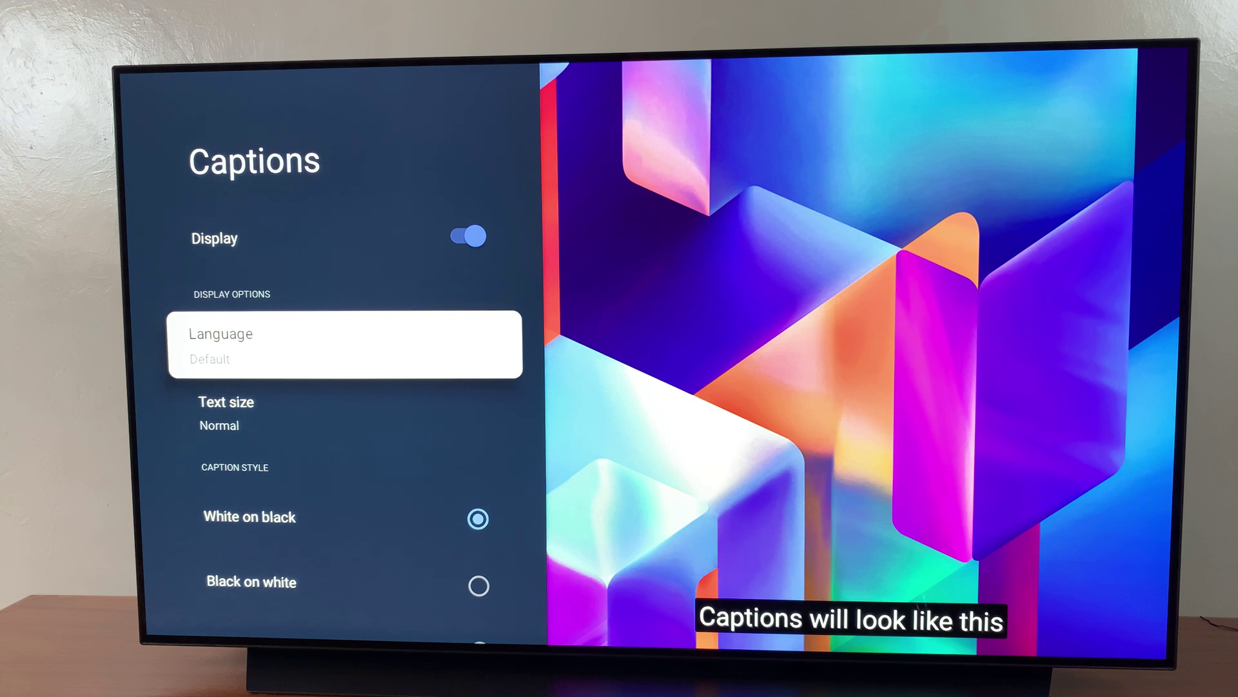
key("Up")
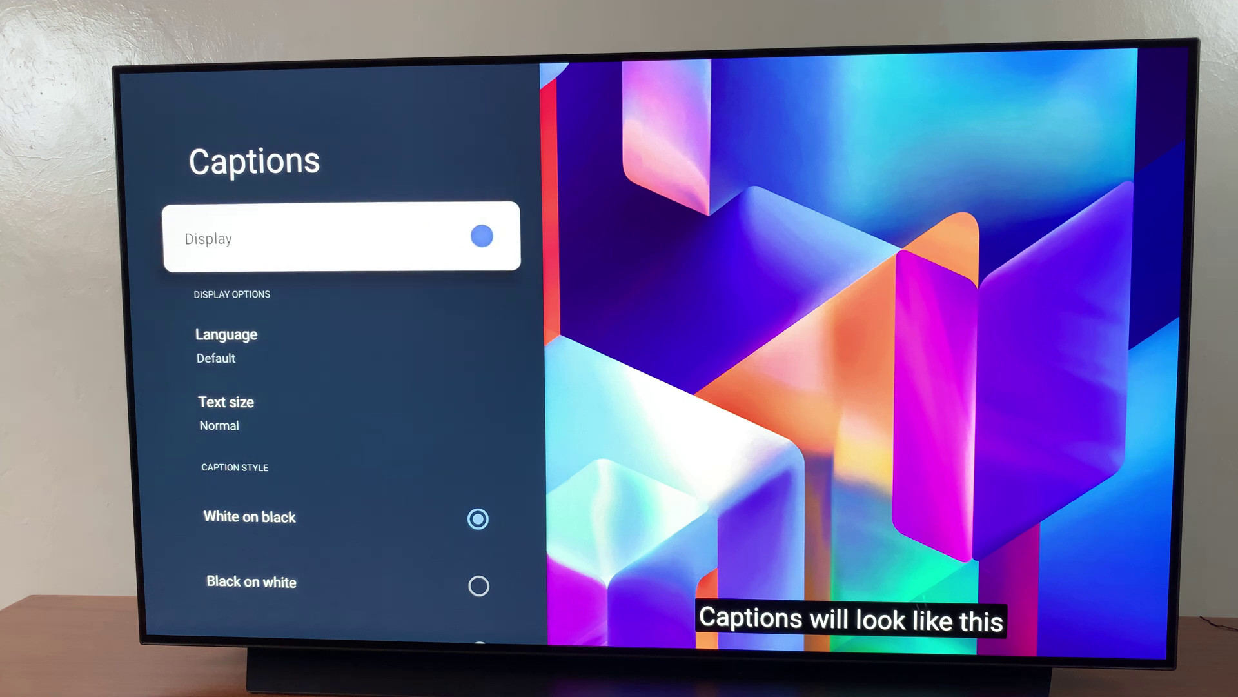
key("Return")
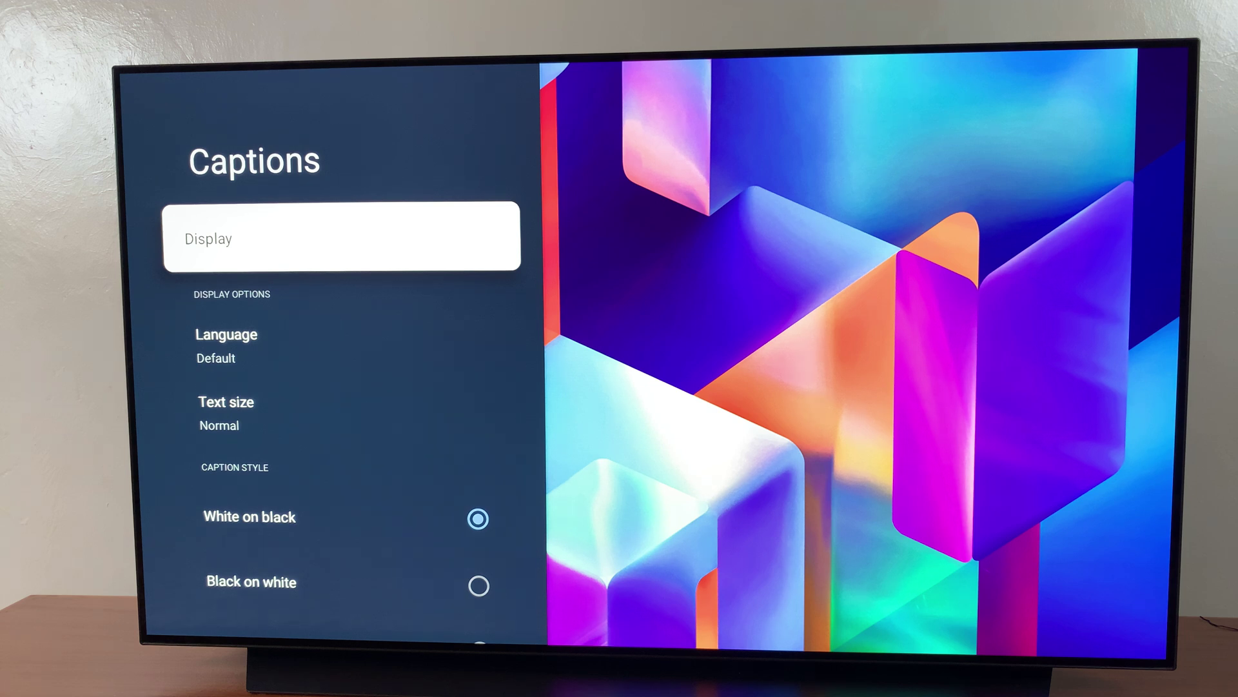
key("Home")
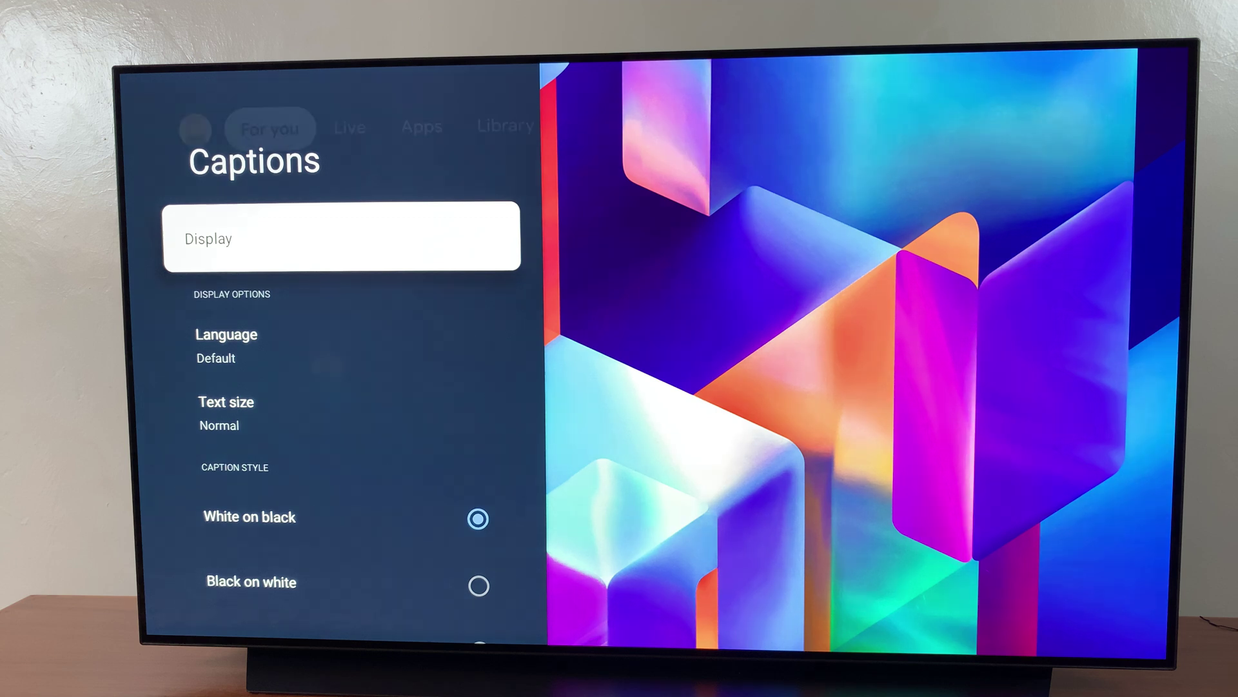